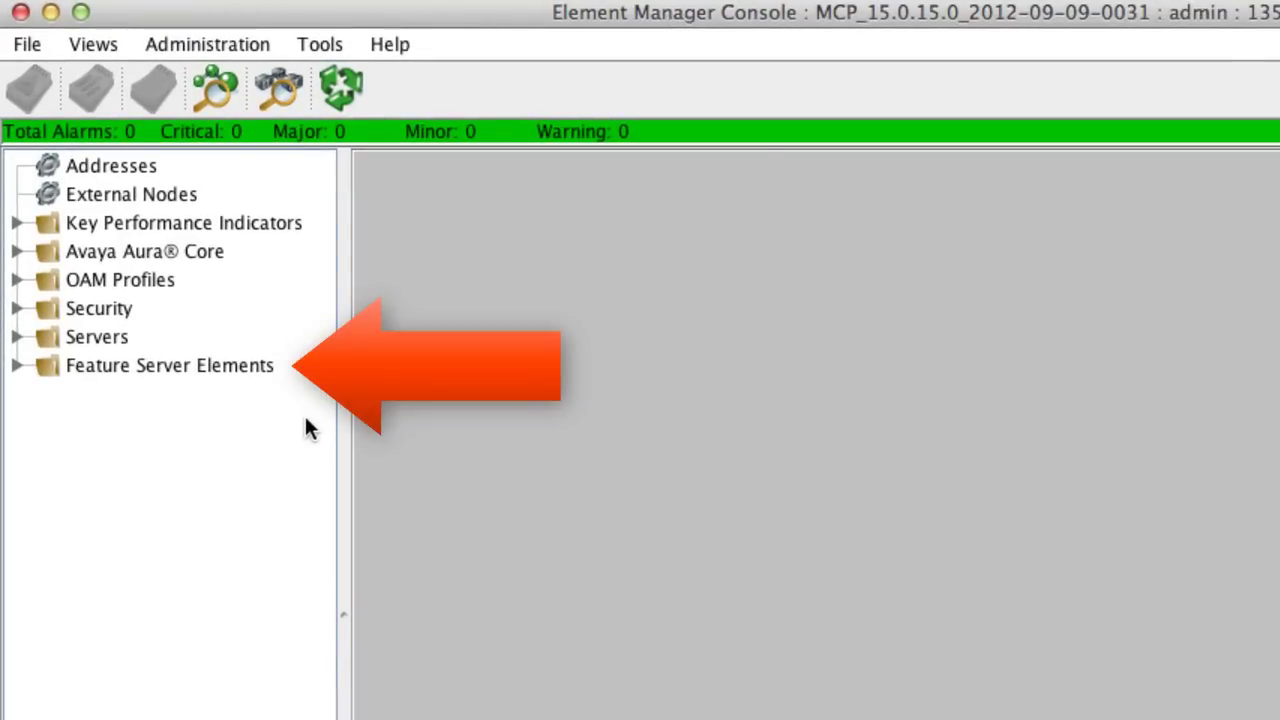
Open NE Maintenance for MediaServer1 under Feature Server Elements, Media Servers and Clusters
{"action": "left_click", "coordinate": [16, 366]}
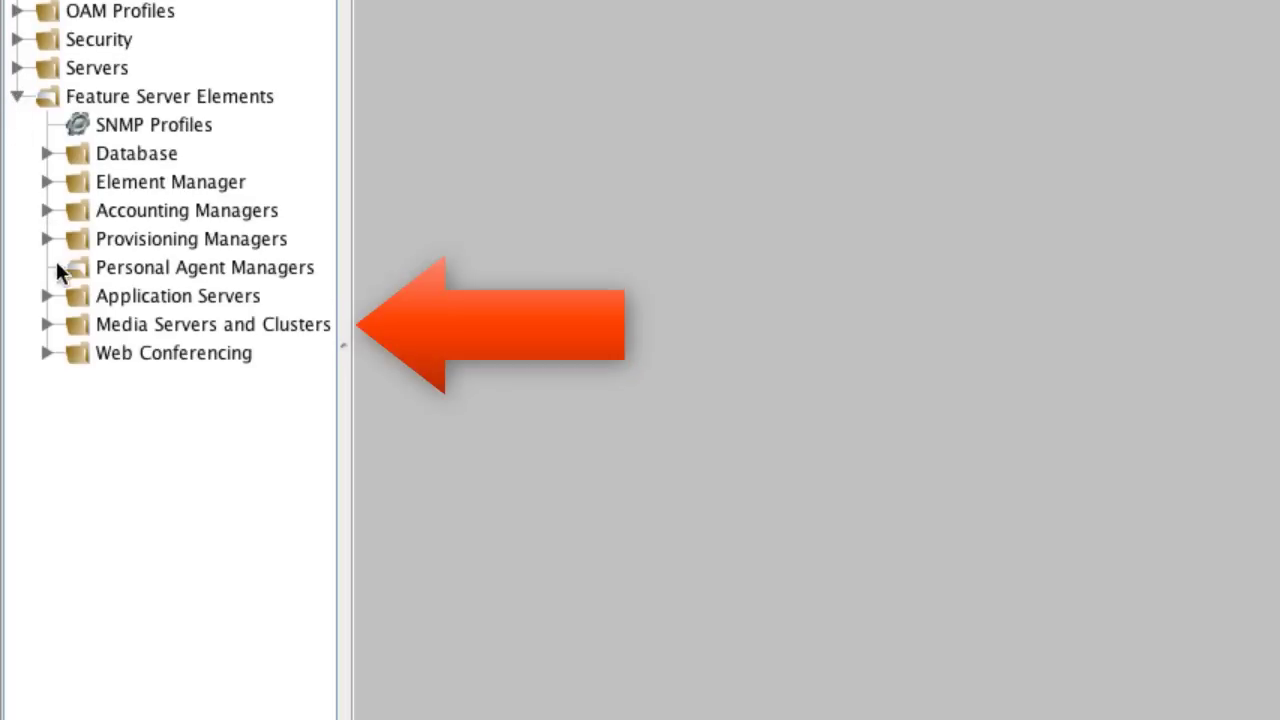
{"action": "left_click", "coordinate": [46, 324]}
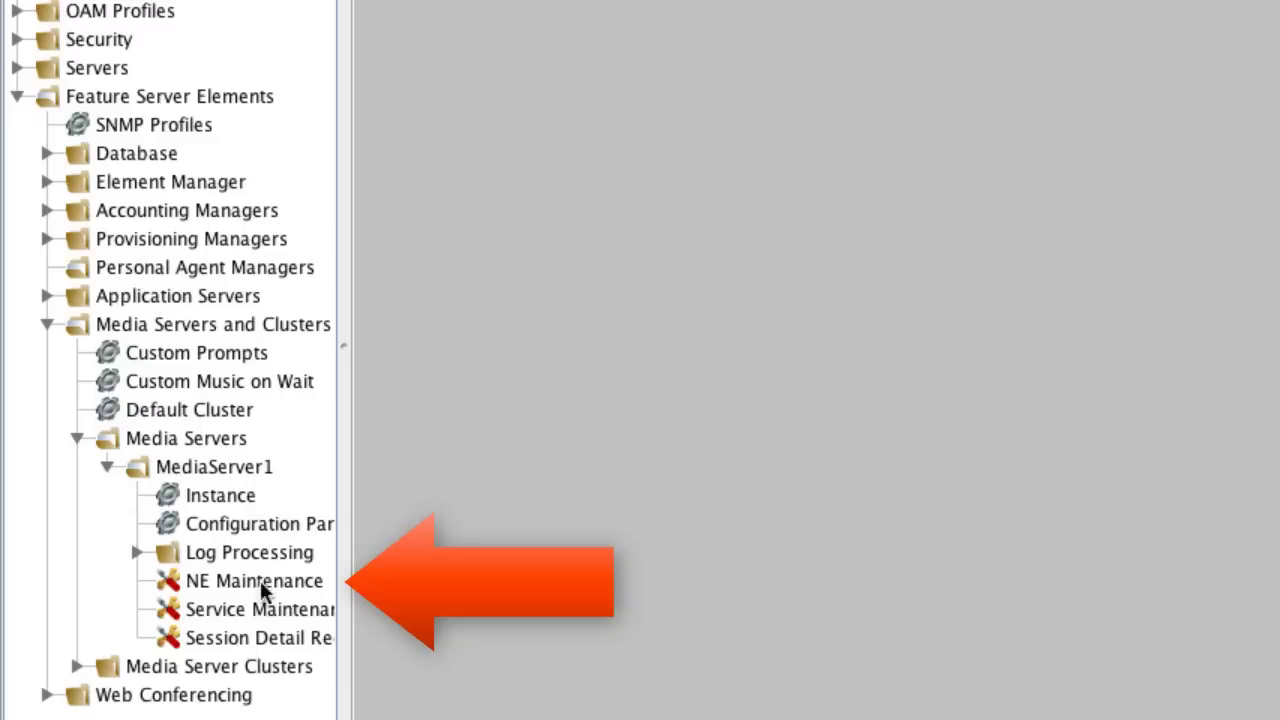
{"action": "double_click", "coordinate": [313, 588]}
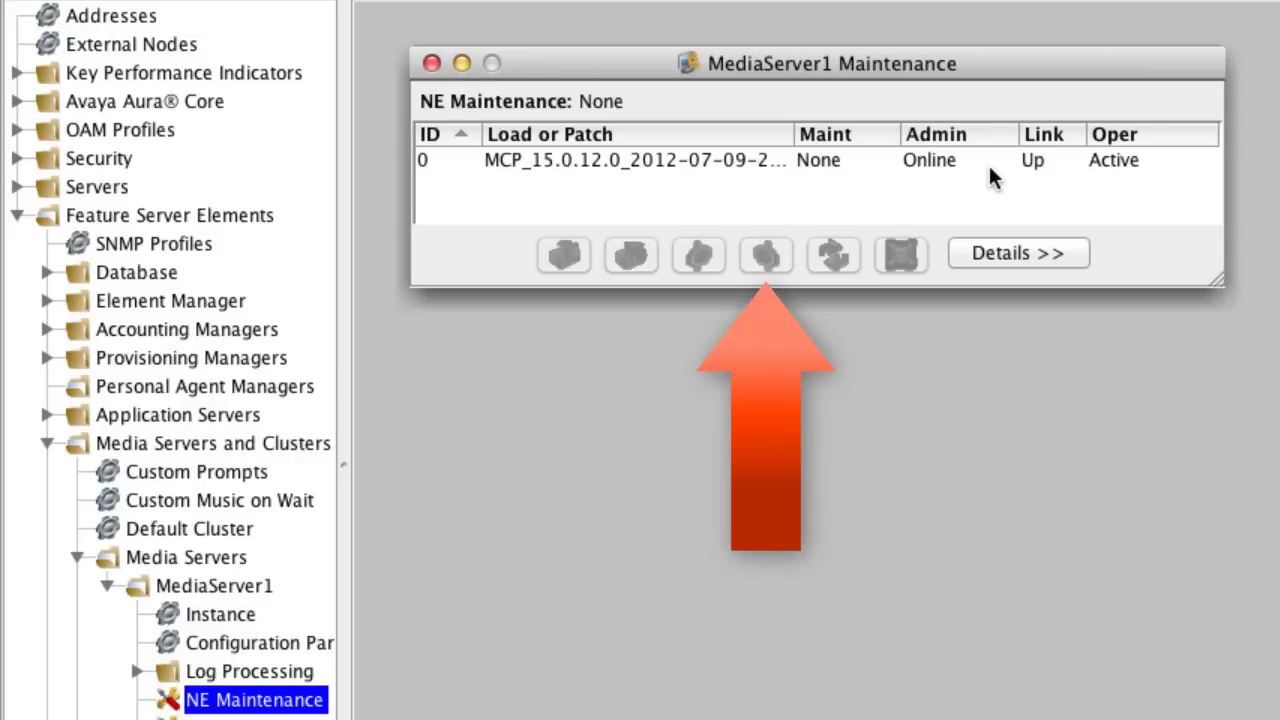
Stop instance 0 of MediaServer1 and confirm the stop
{"action": "left_click", "coordinate": [988, 163]}
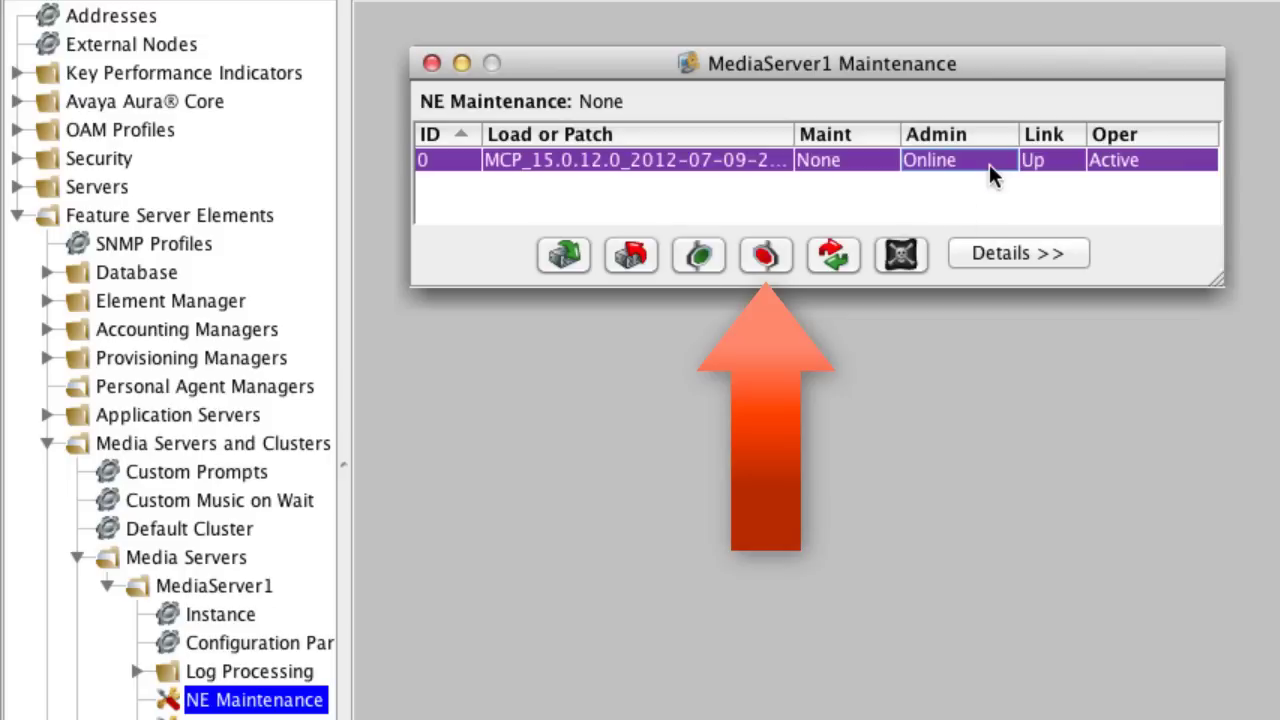
{"action": "left_click", "coordinate": [785, 264]}
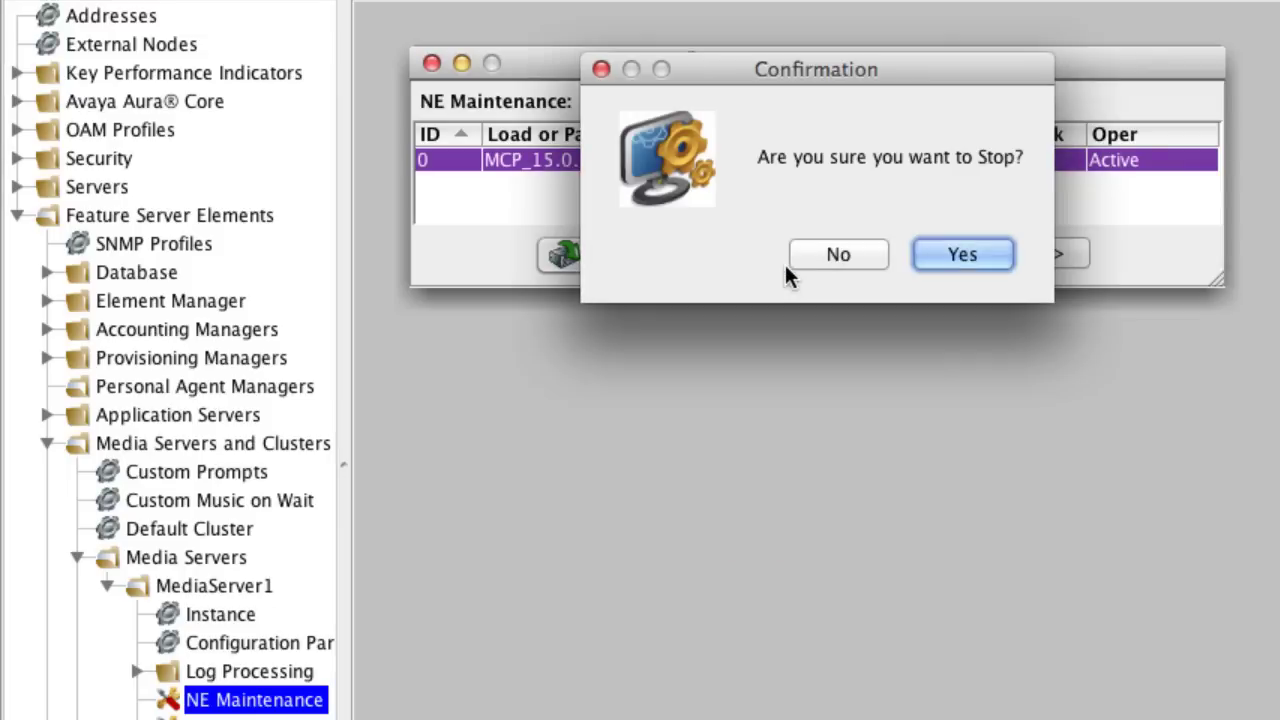
{"action": "left_click", "coordinate": [987, 257]}
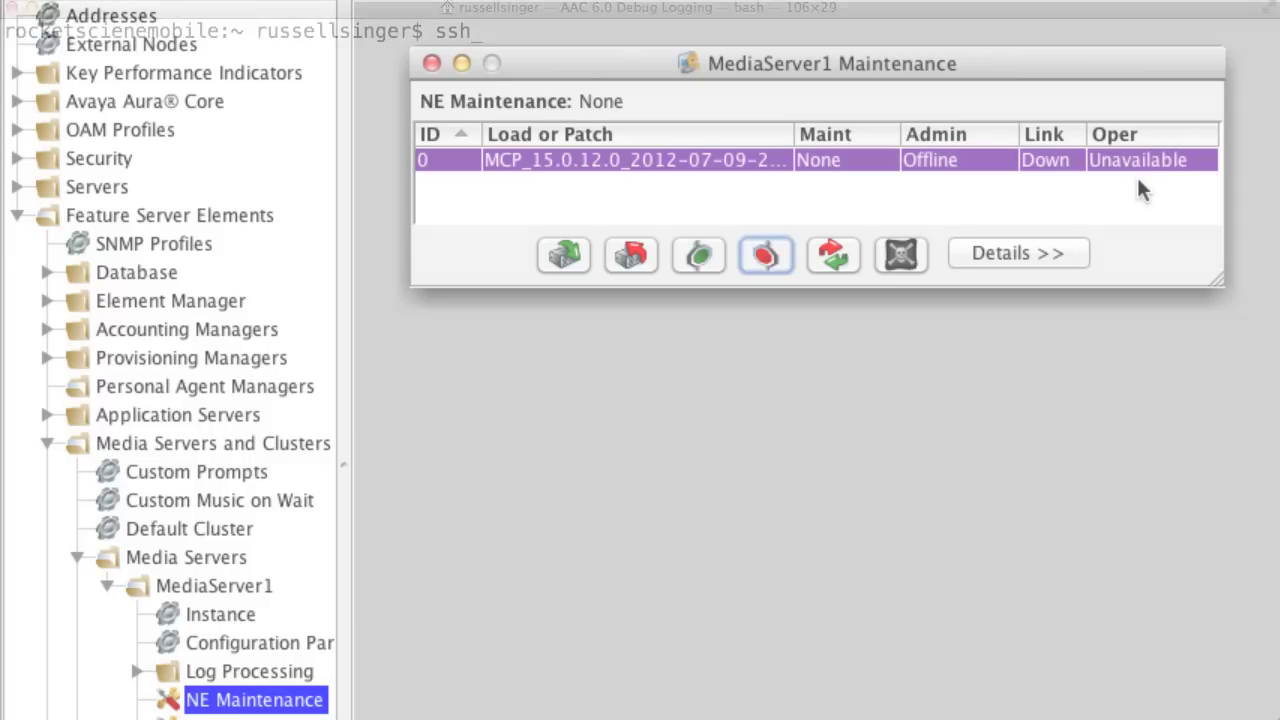
{"action": "type", "text": "nt"}
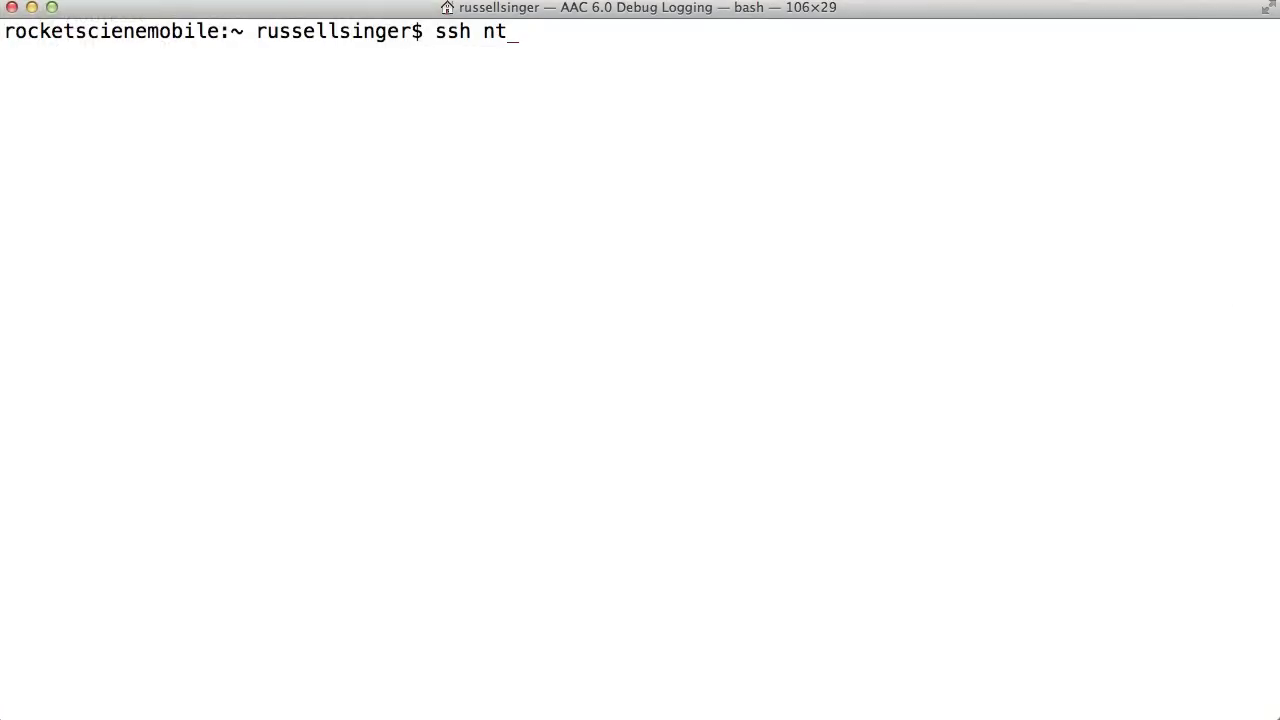
{"action": "type", "text": "sysadm@"}
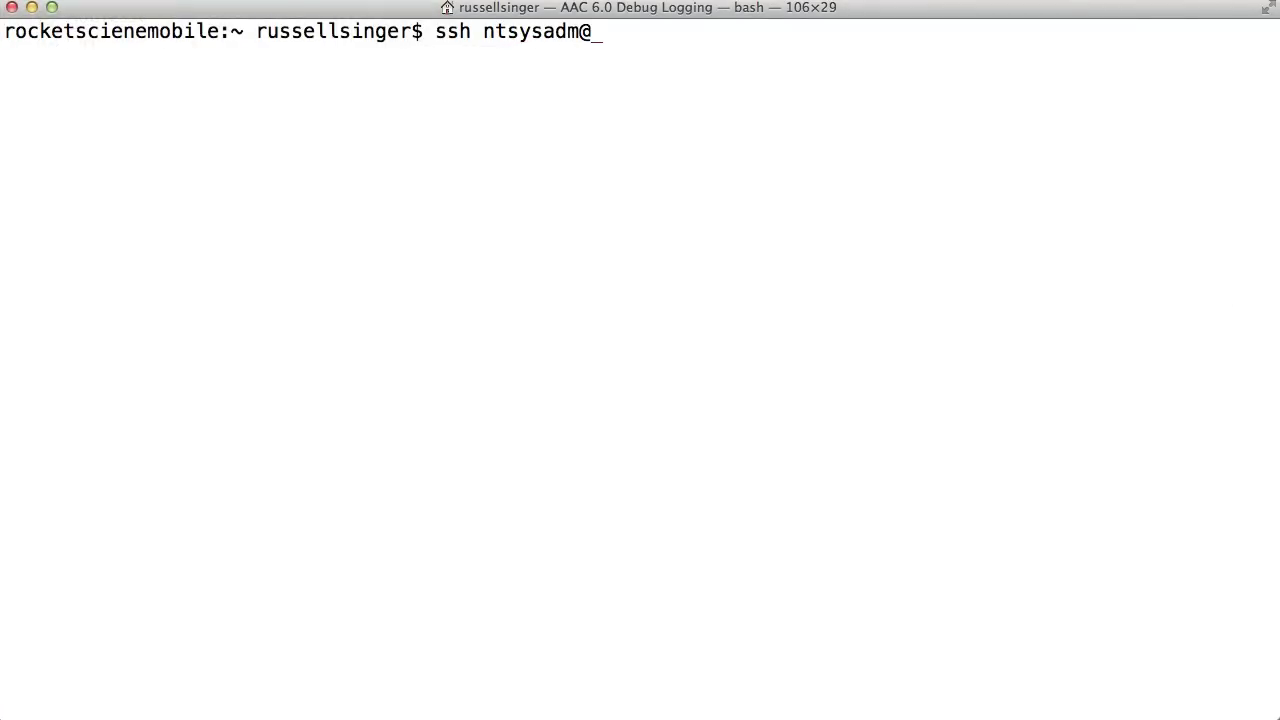
{"action": "type", "text": "135.9.40.191"}
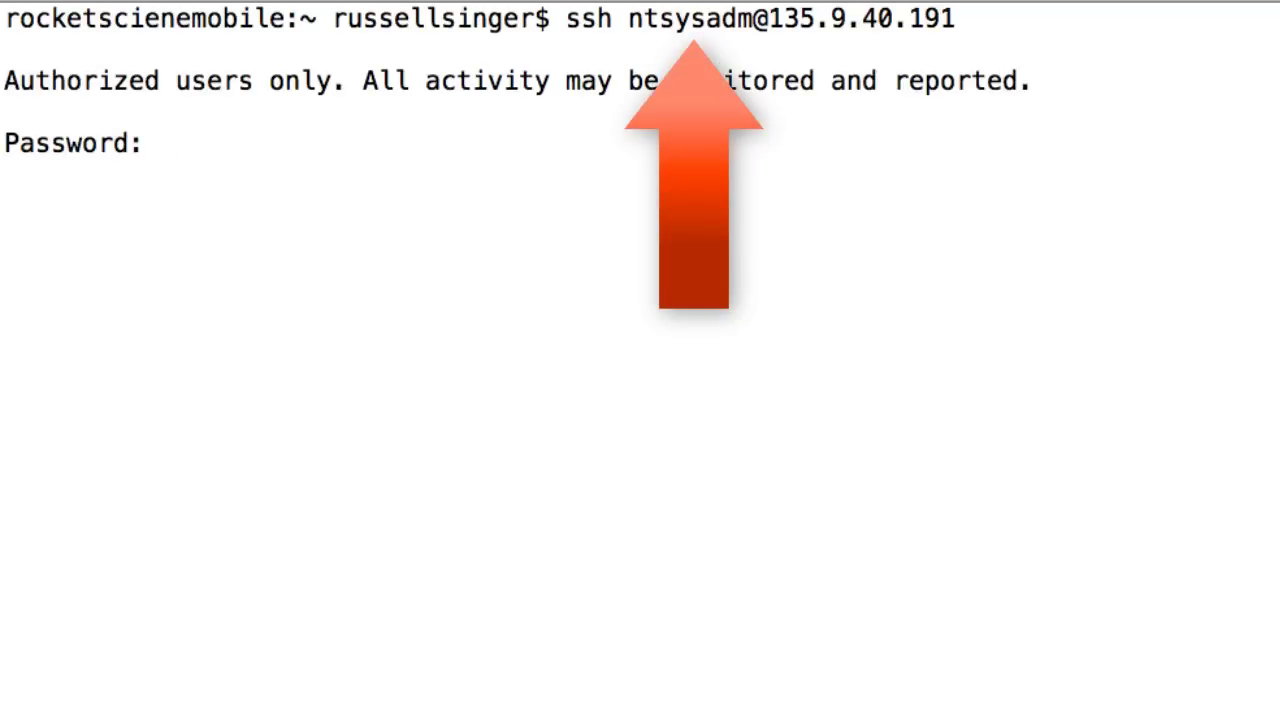
{"action": "key", "text": "Return"}
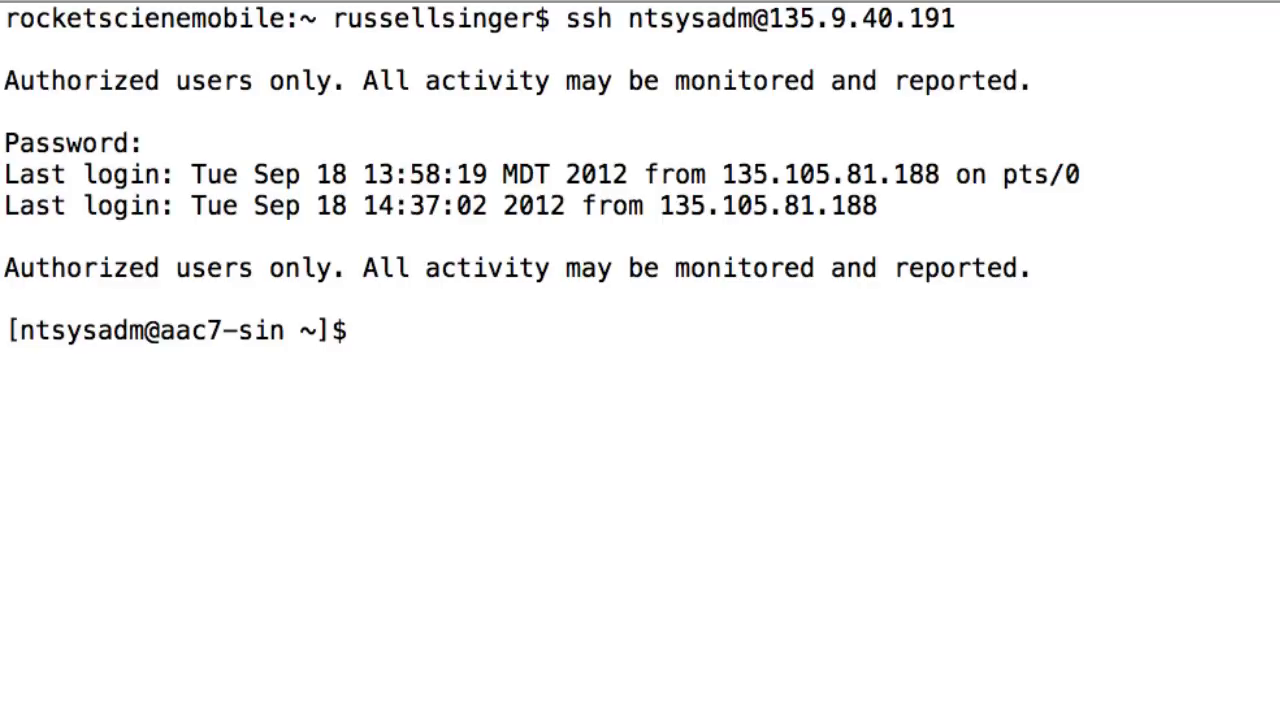
{"action": "key", "text": "ctrl+l"}
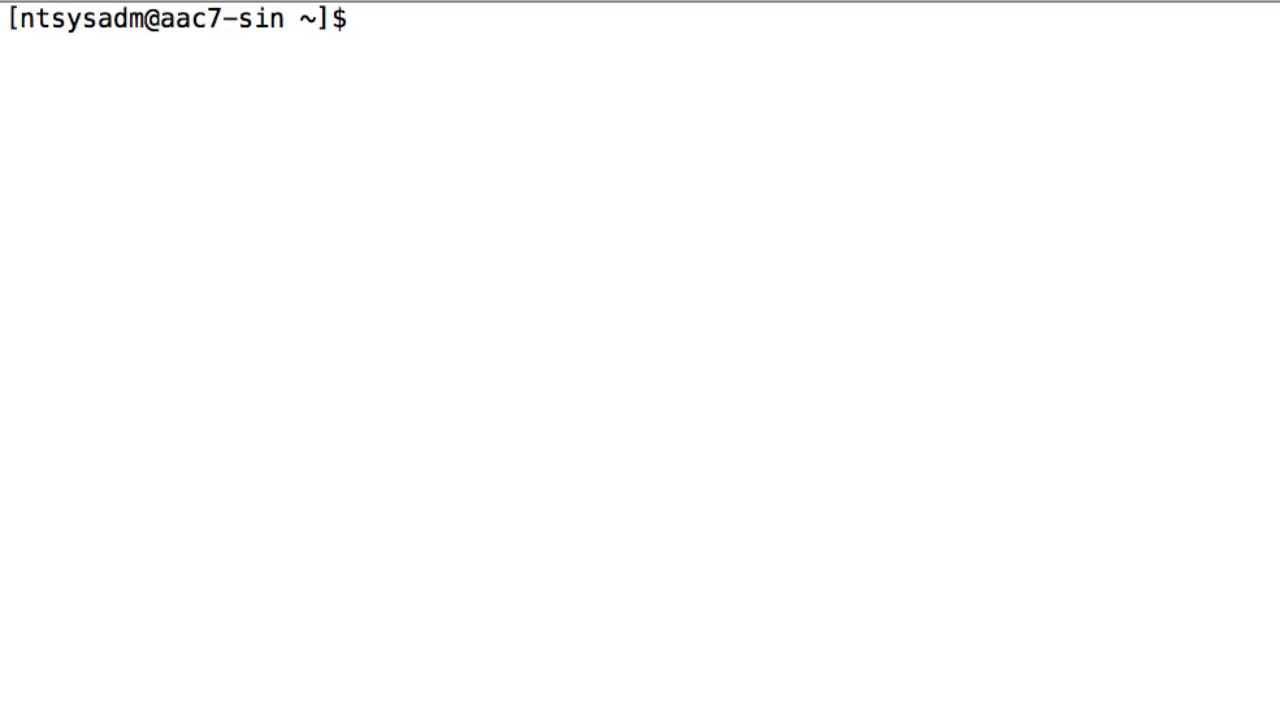
{"action": "type", "text": "mcpExt"}
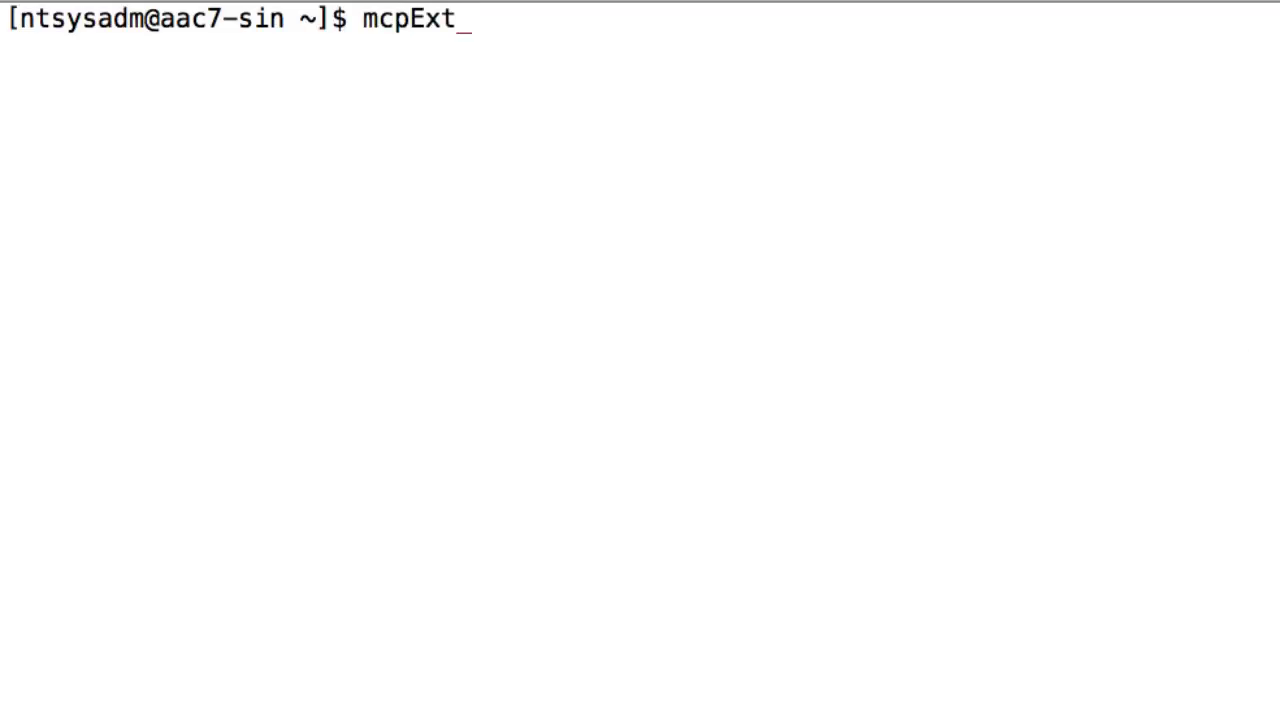
{"action": "type", "text": "ractConten"}
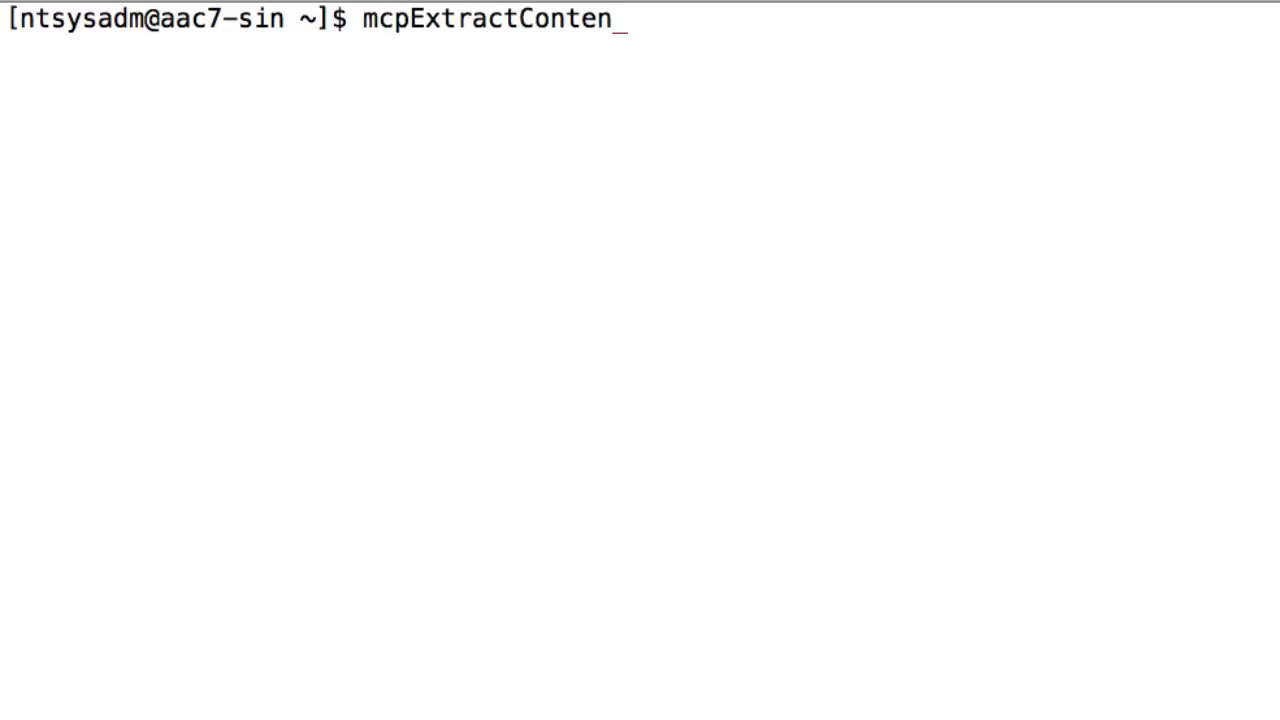
{"action": "type", "text": "t -at mcp_ams_platform"}
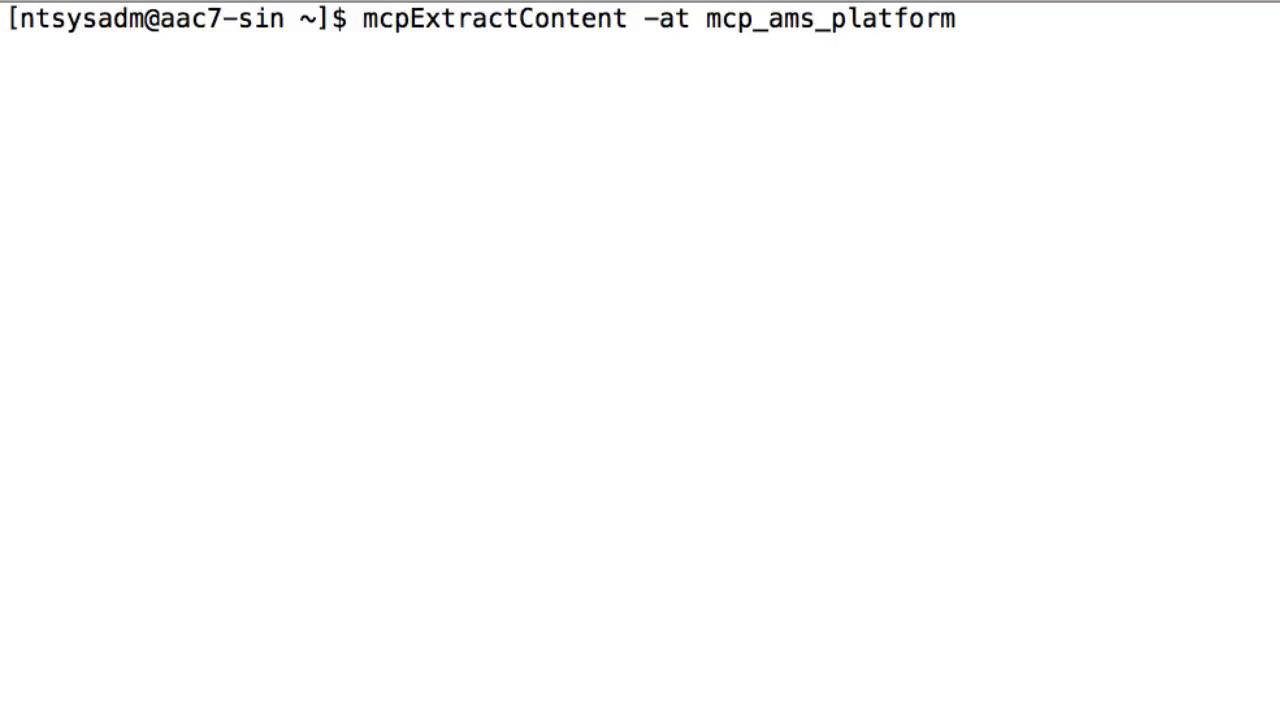
{"action": "key", "text": "Return"}
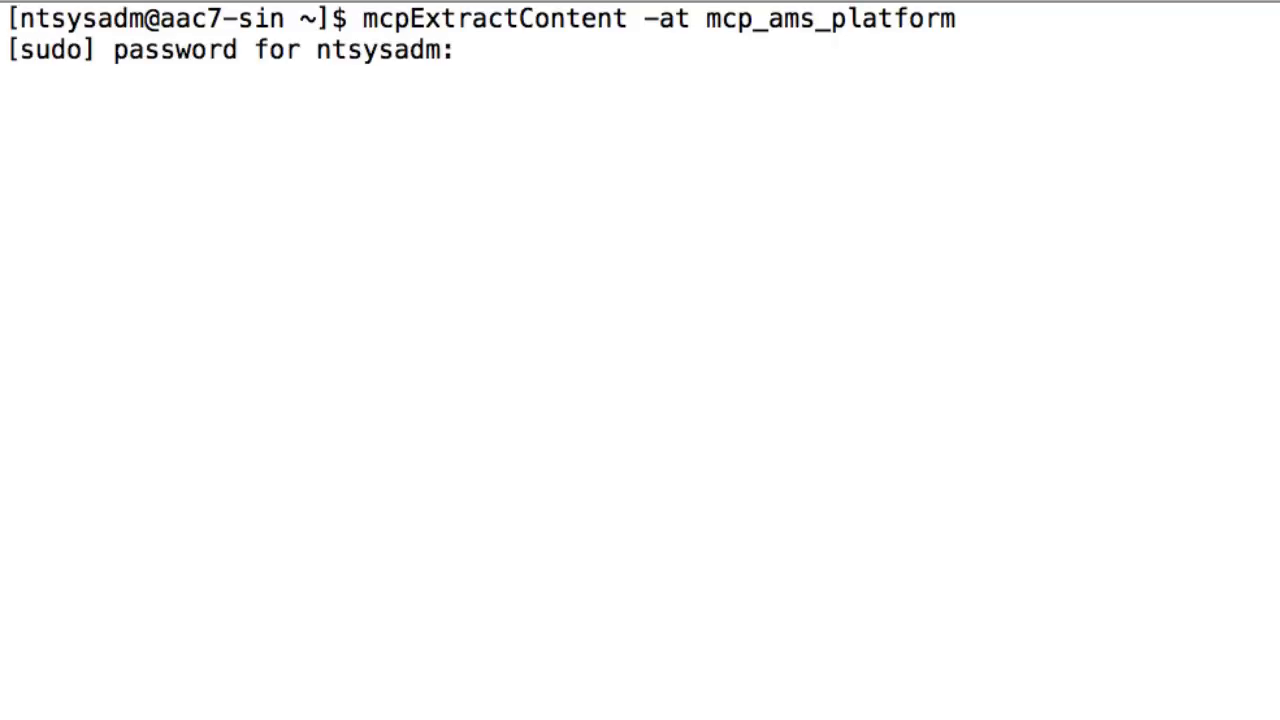
{"action": "key", "text": "Return"}
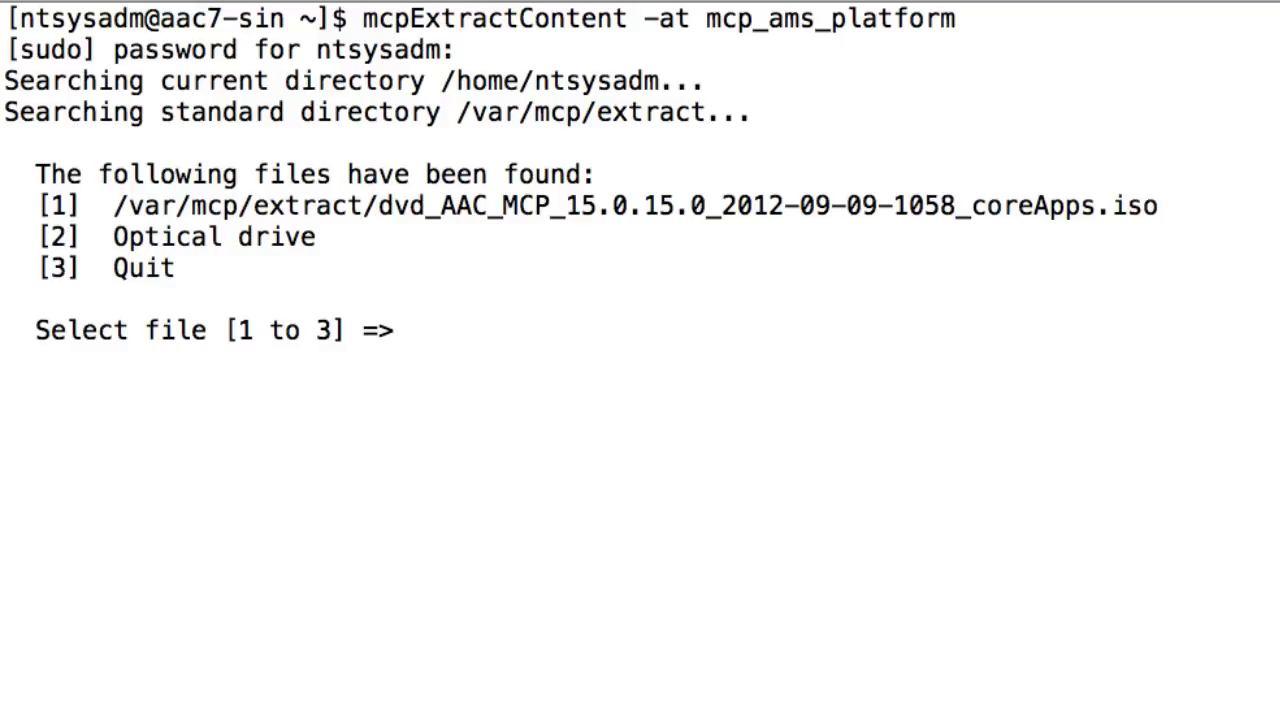
{"action": "type", "text": "1"}
{"action": "key", "text": "Return"}
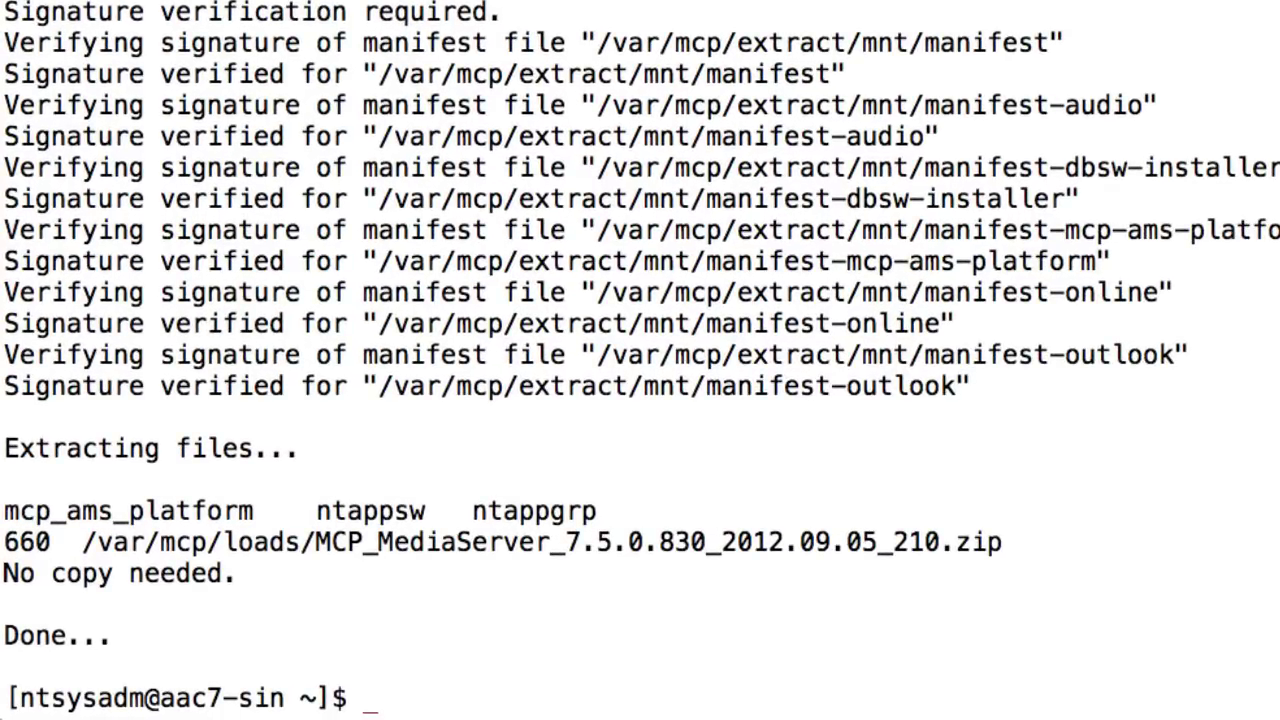
Switch to the root account with su - root, entering the root password
{"action": "type", "text": "su - root"}
{"action": "key", "text": "Return"}
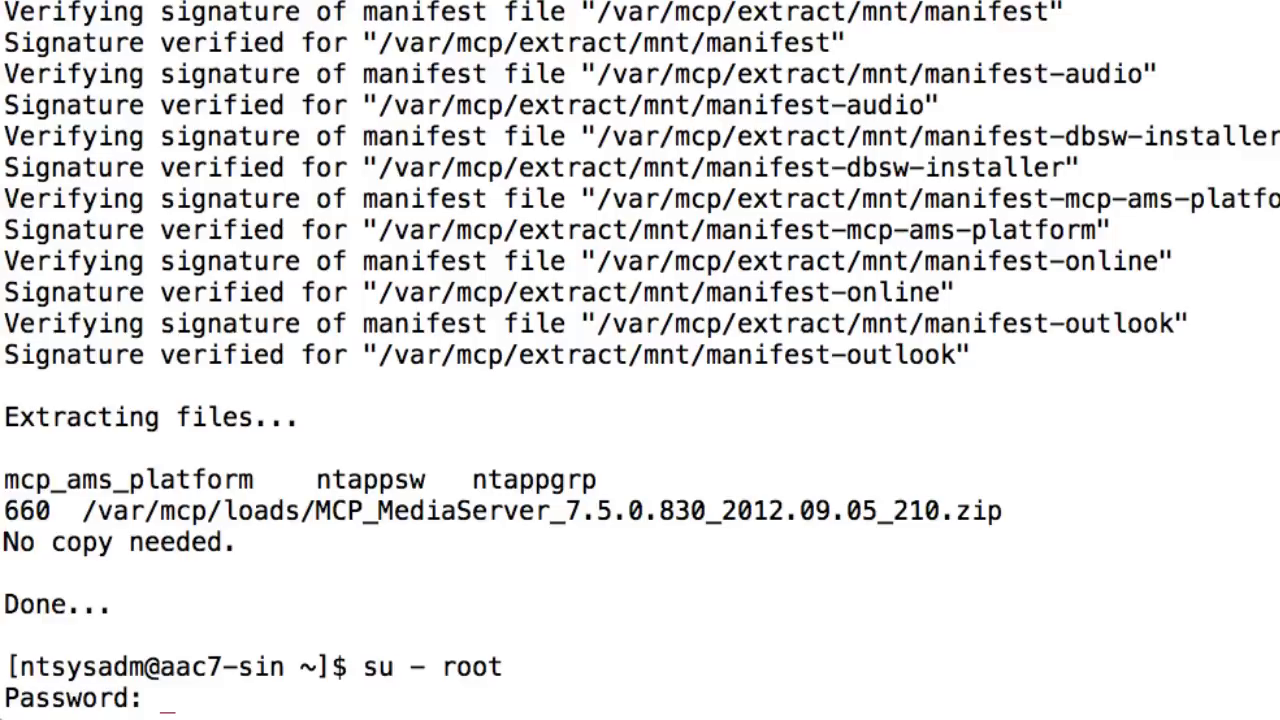
{"action": "key", "text": "Return"}
Run mcpMsInstall.pl and select load 2, MCP_MediaServer_7.5.0.830_2012.09.05_210.zip
{"action": "type", "text": "mcpM"}
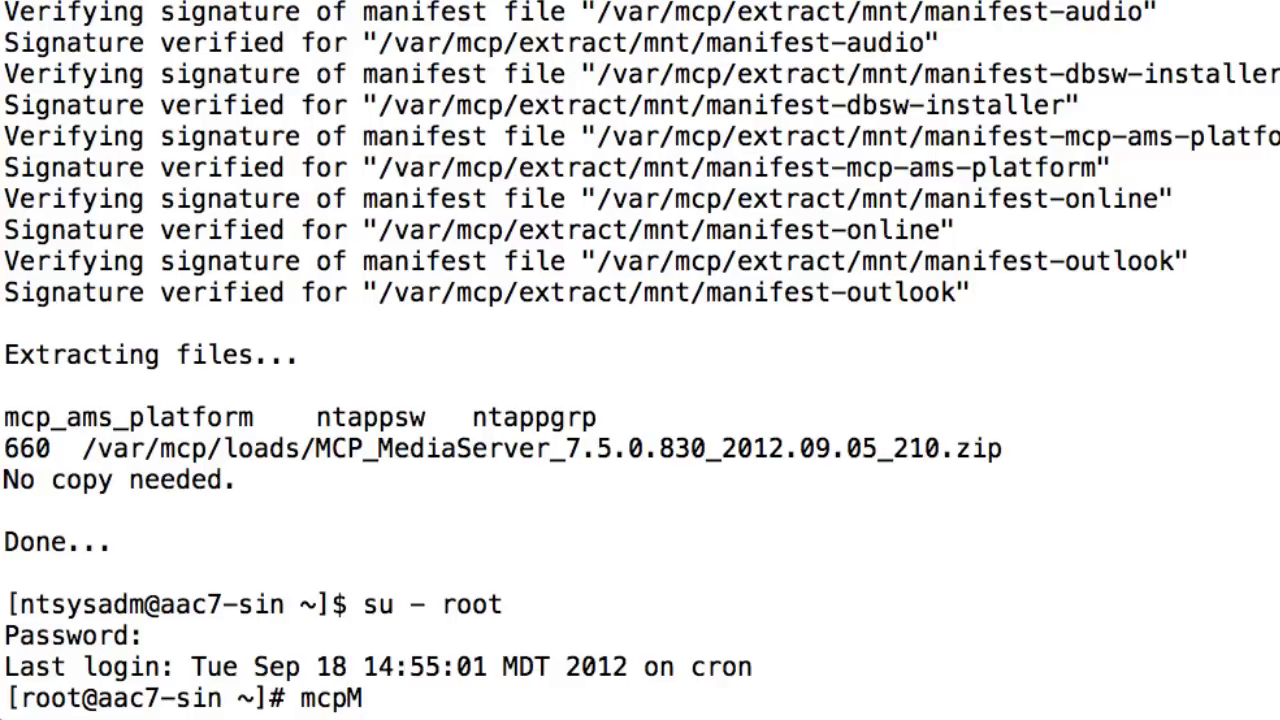
{"action": "type", "text": "sIn"}
{"action": "key", "text": "Tab"}
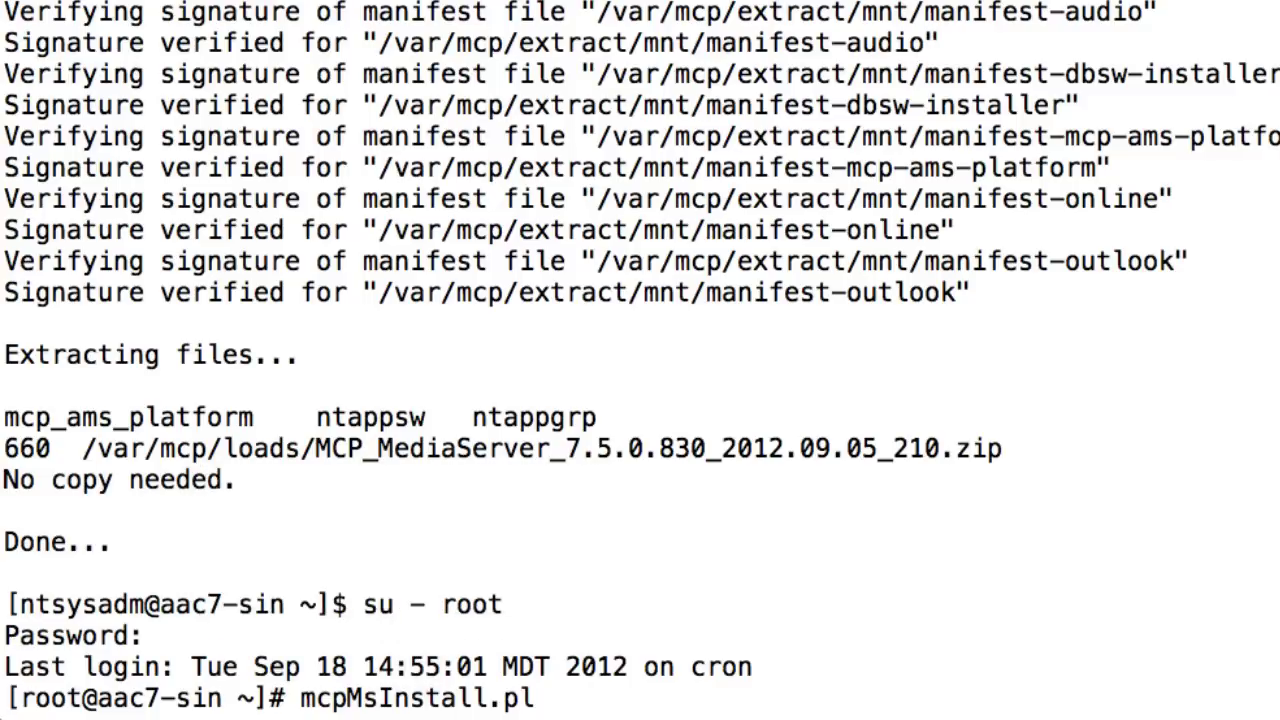
{"action": "key", "text": "Return"}
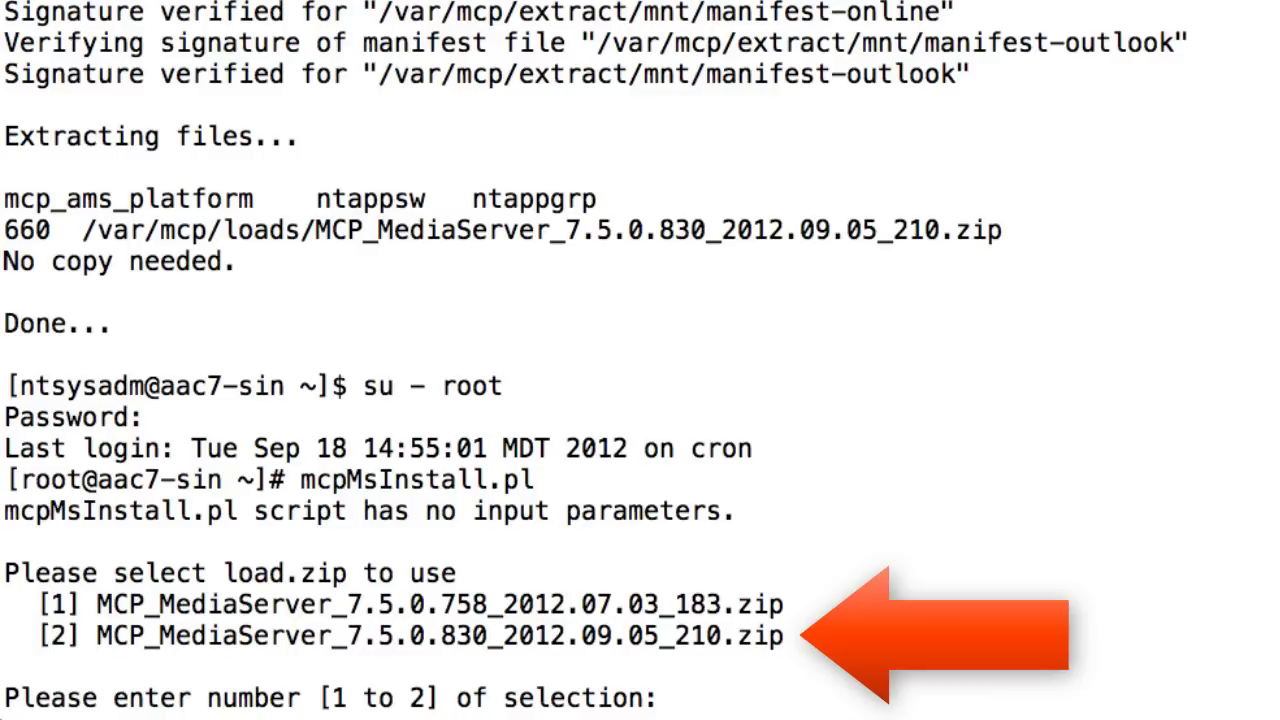
{"action": "type", "text": "2"}
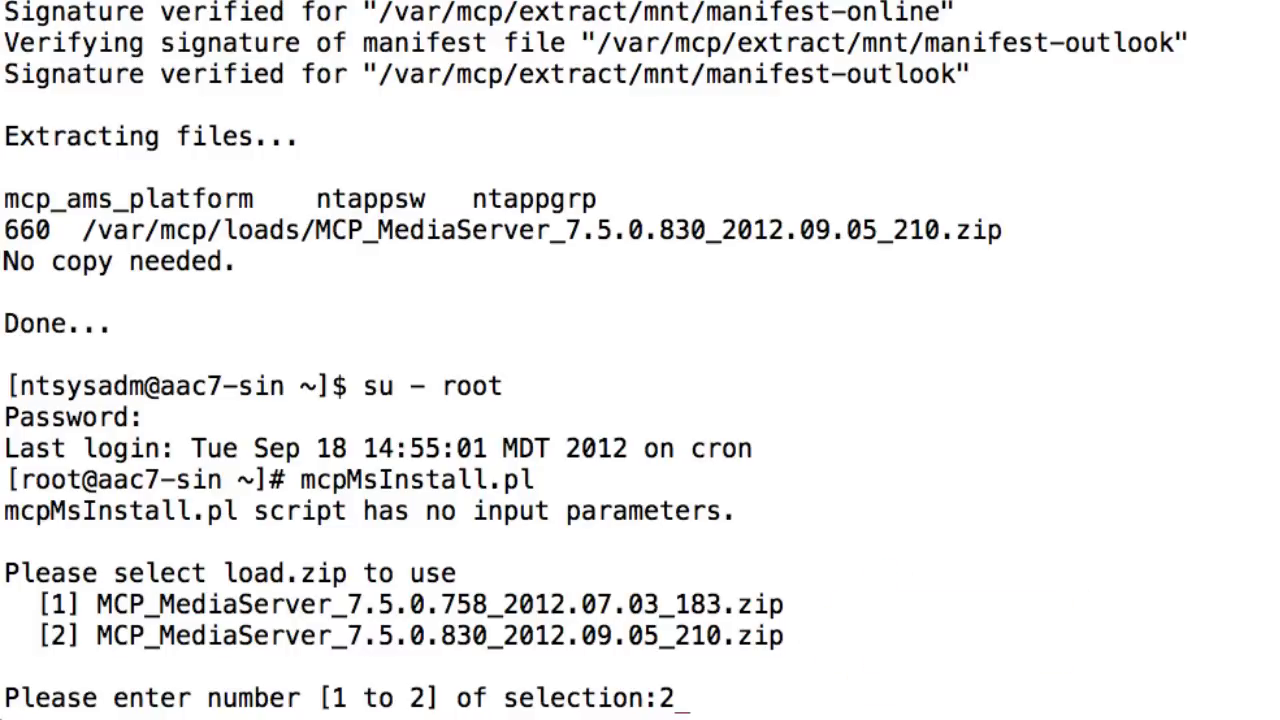
{"action": "key", "text": "Return"}
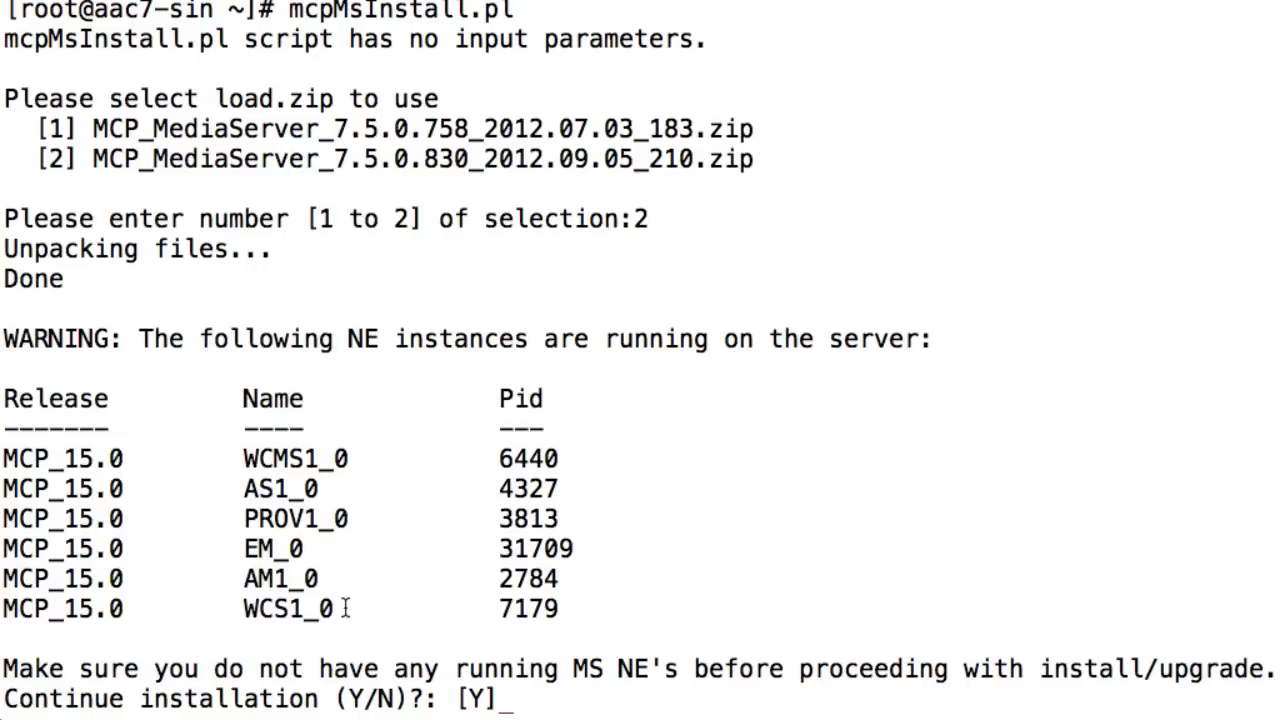
Accept the default Y for both installation prompts and for proceeding with the media server upgrade
{"action": "key", "text": "Return"}
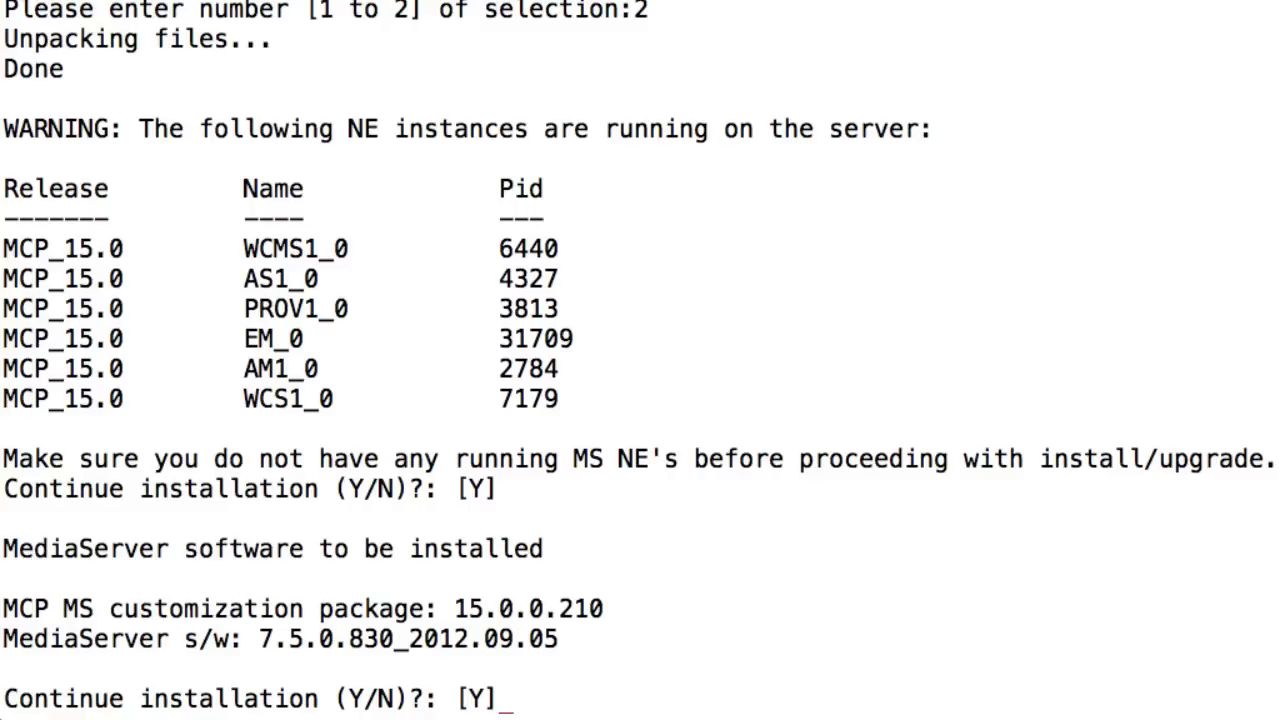
{"action": "key", "text": "Return"}
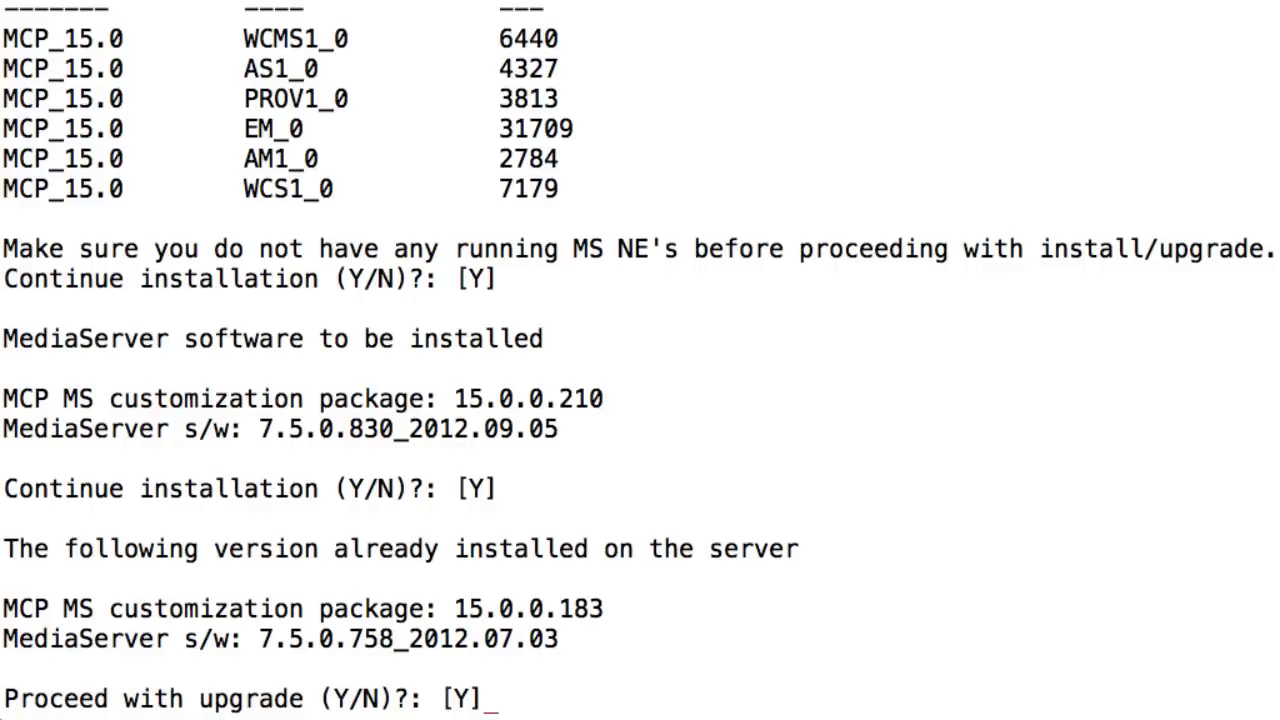
{"action": "key", "text": "Return"}
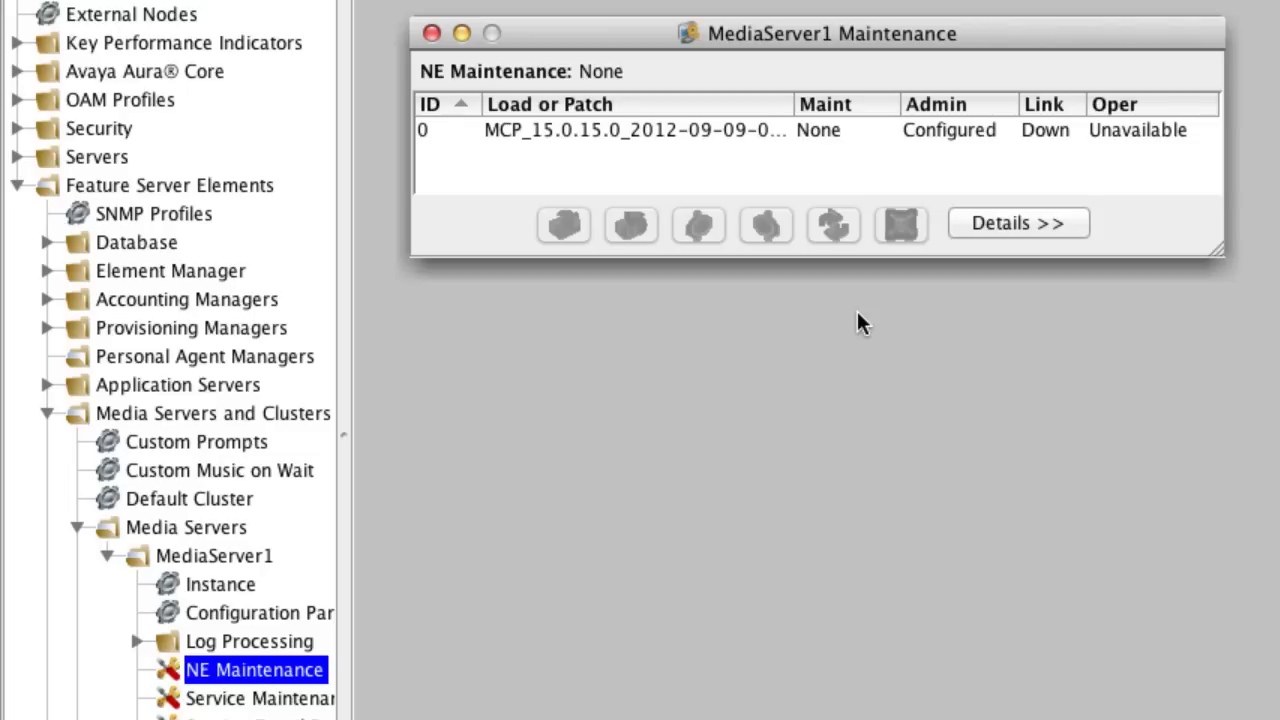
Switch back to Element Manager Console, show the MediaServer1 maintenance details, then deploy and start instance 0
{"action": "left_click", "coordinate": [895, 140]}
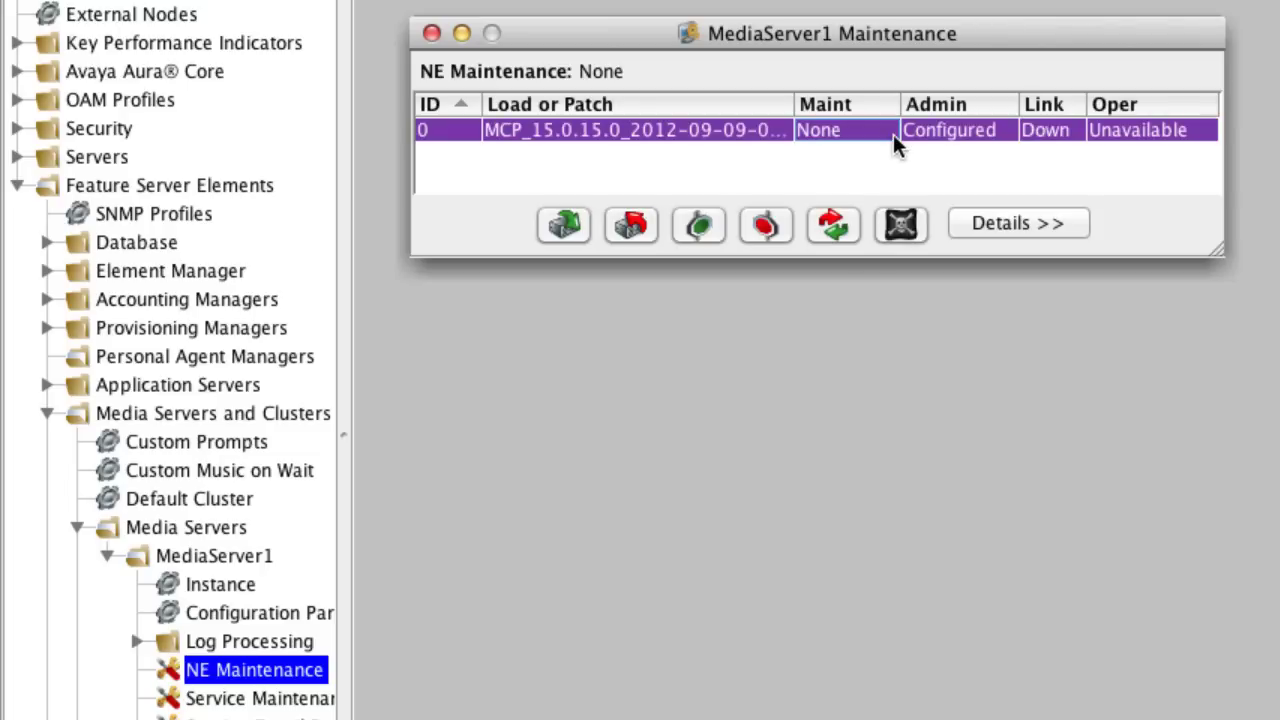
{"action": "left_click", "coordinate": [966, 223]}
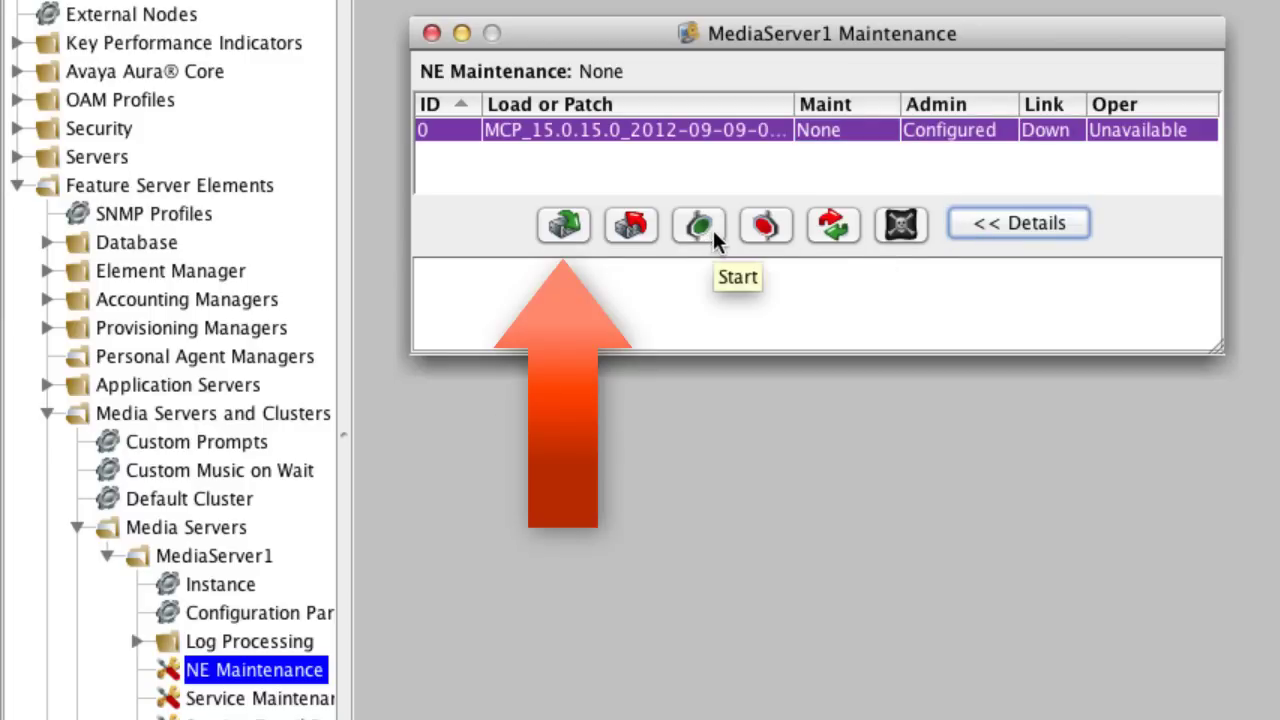
{"action": "left_click", "coordinate": [576, 224]}
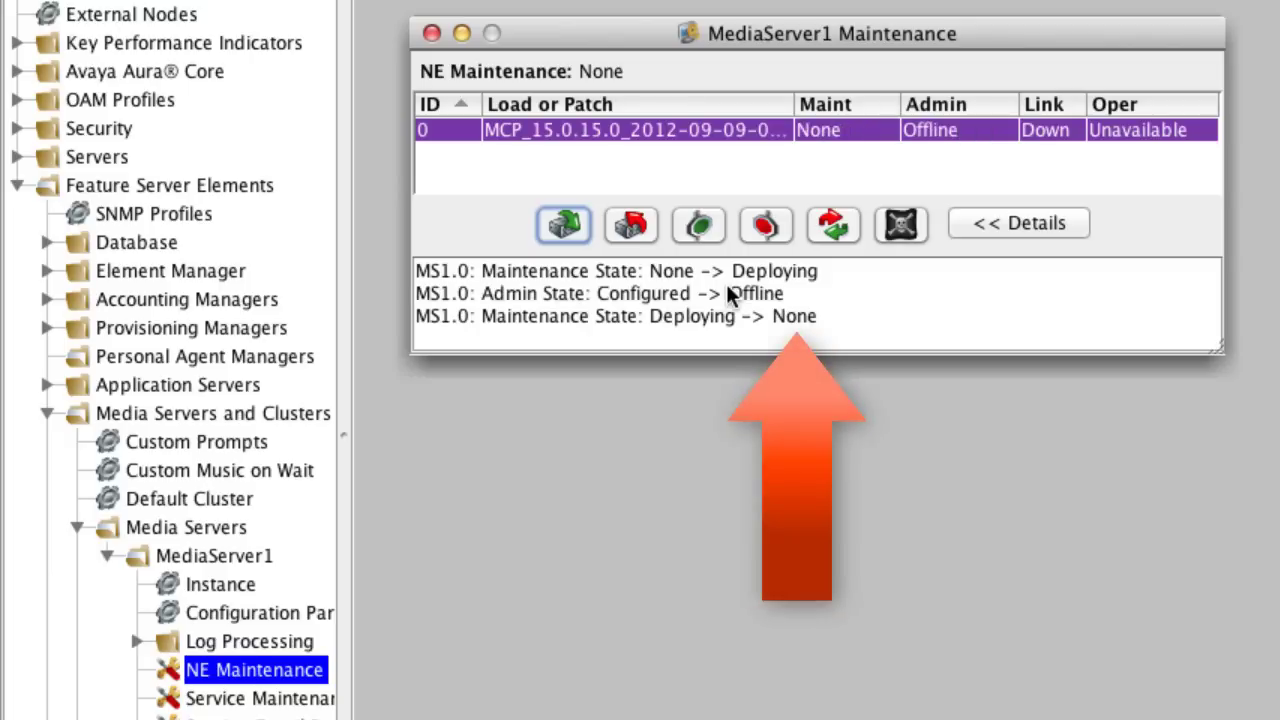
{"action": "left_click", "coordinate": [714, 234]}
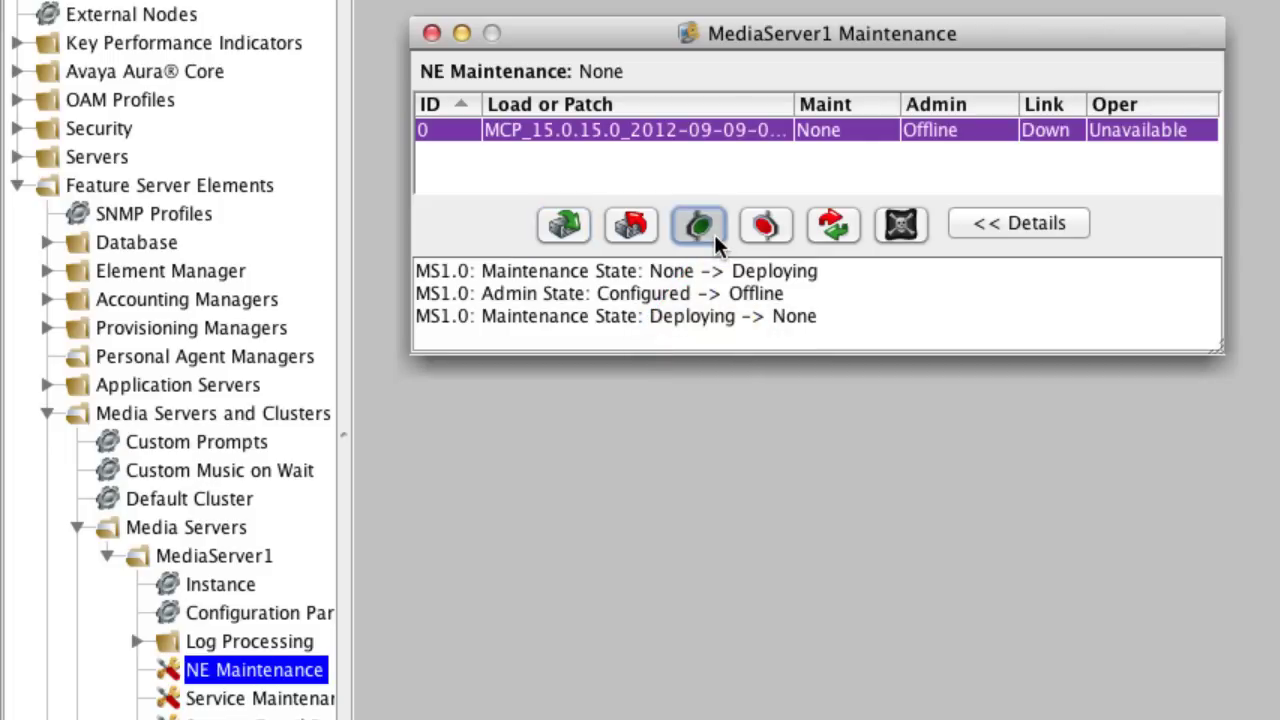